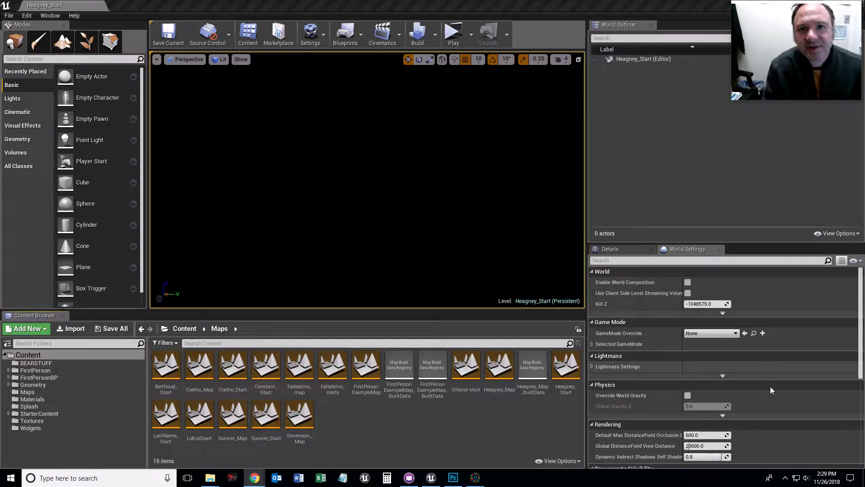
- Open Project Settings and view the Windows platform settings
{"action": "left_click", "coordinate": [318, 39]}
{"action": "left_click", "coordinate": [343, 75]}
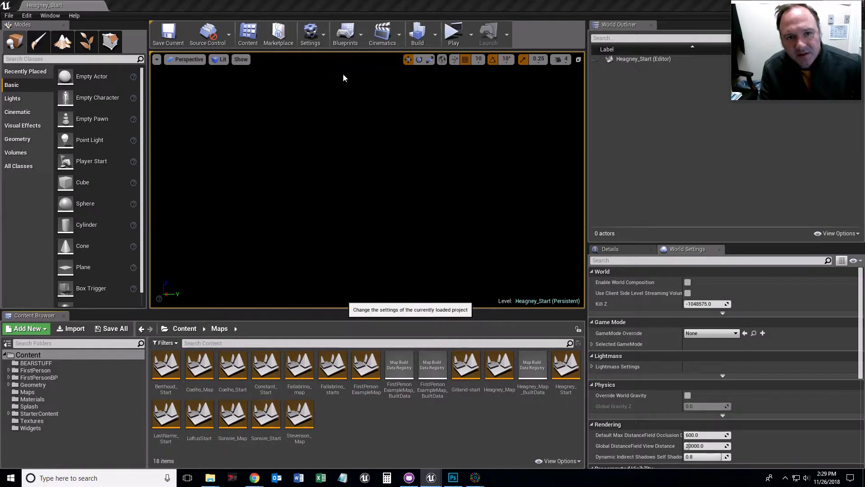
{"action": "scroll", "coordinate": [397, 250], "scroll_direction": "down", "scroll_amount": 3}
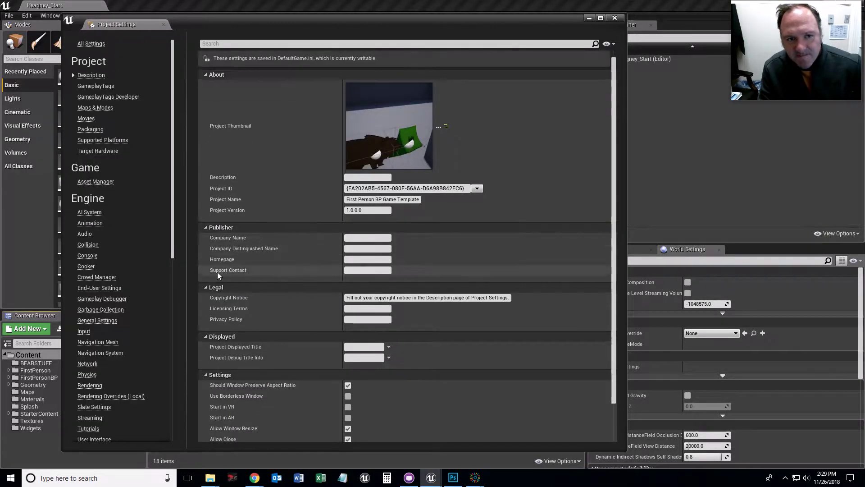
{"action": "scroll", "coordinate": [105, 380], "scroll_direction": "down", "scroll_amount": 6}
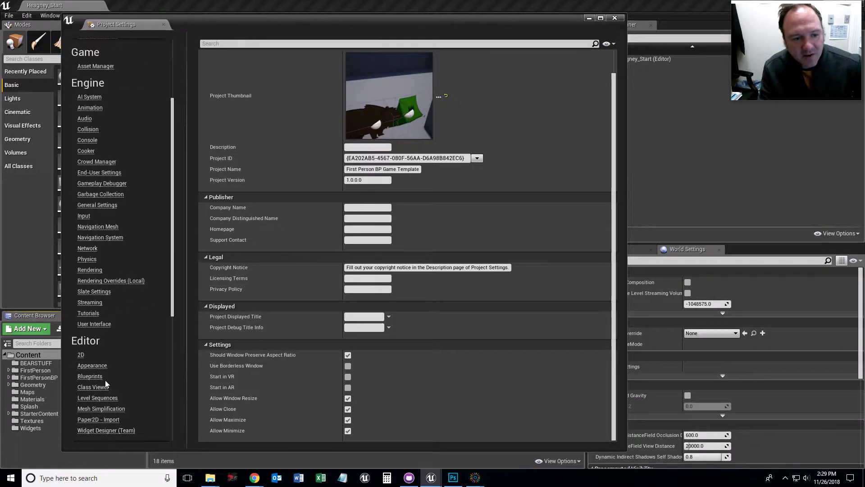
{"action": "scroll", "coordinate": [106, 383], "scroll_direction": "down", "scroll_amount": 3}
{"action": "left_click", "coordinate": [103, 325]}
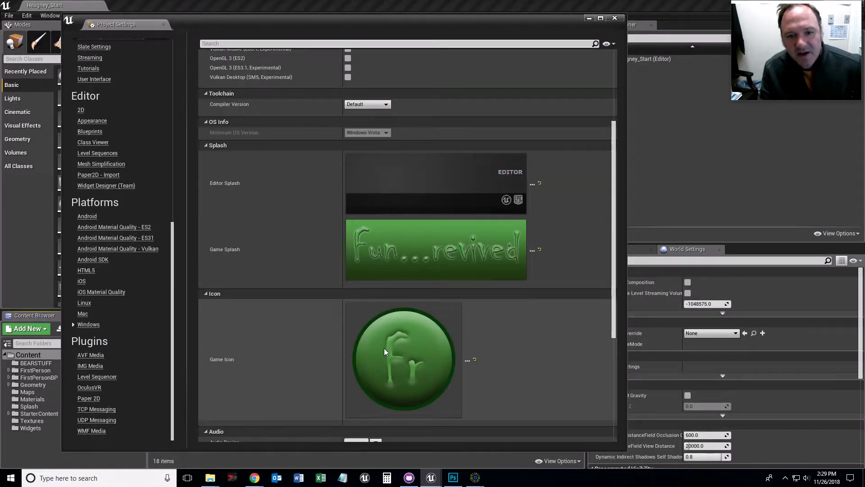
- Review the Maps & Modes and Packaging settings, then close Project Settings
{"action": "scroll", "coordinate": [369, 343], "scroll_direction": "up", "scroll_amount": 3}
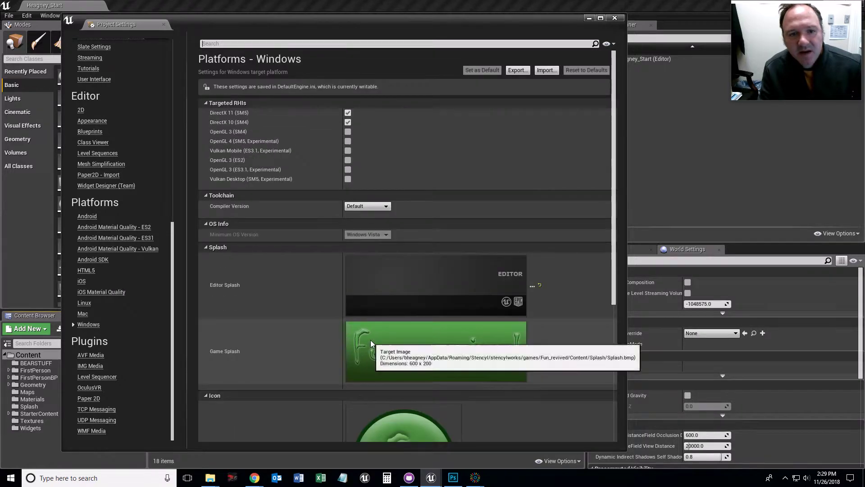
{"action": "scroll", "coordinate": [86, 216], "scroll_direction": "up", "scroll_amount": 5}
{"action": "scroll", "coordinate": [86, 216], "scroll_direction": "up", "scroll_amount": 5}
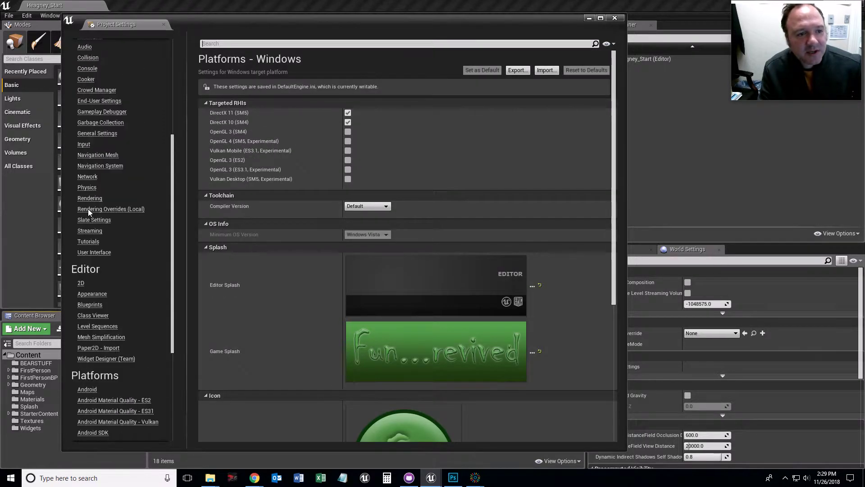
{"action": "scroll", "coordinate": [92, 353], "scroll_direction": "up", "scroll_amount": 3}
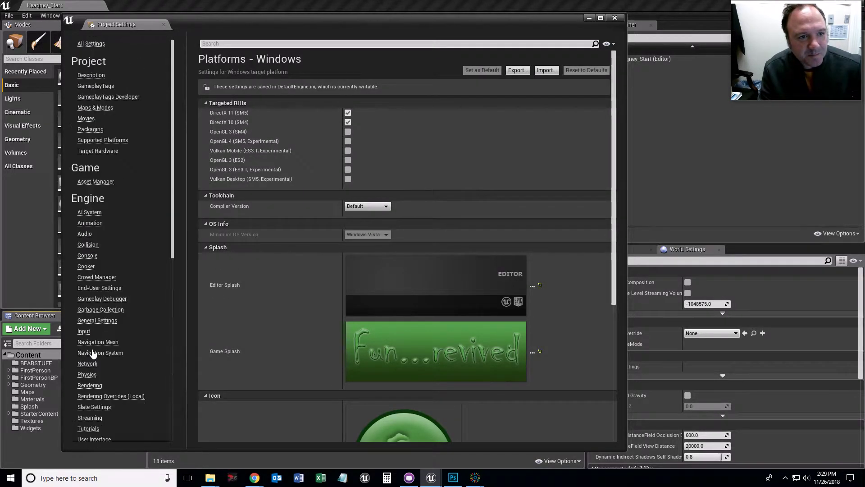
{"action": "left_click", "coordinate": [95, 107]}
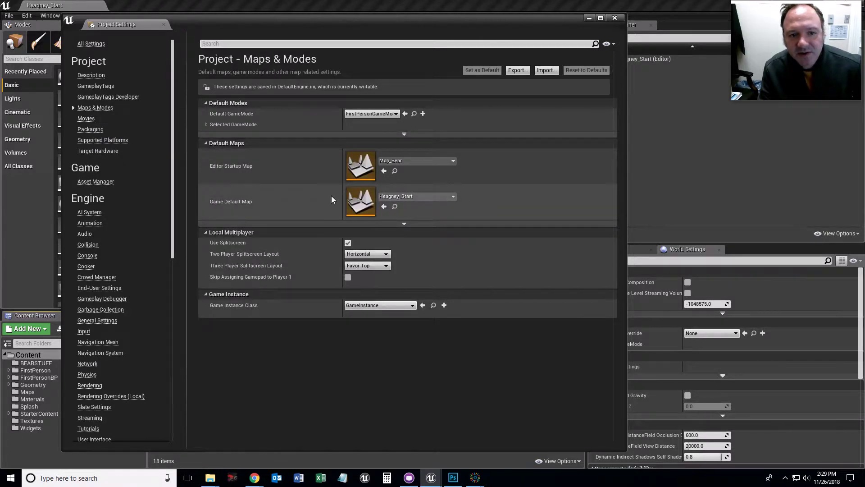
{"action": "left_click", "coordinate": [90, 130]}
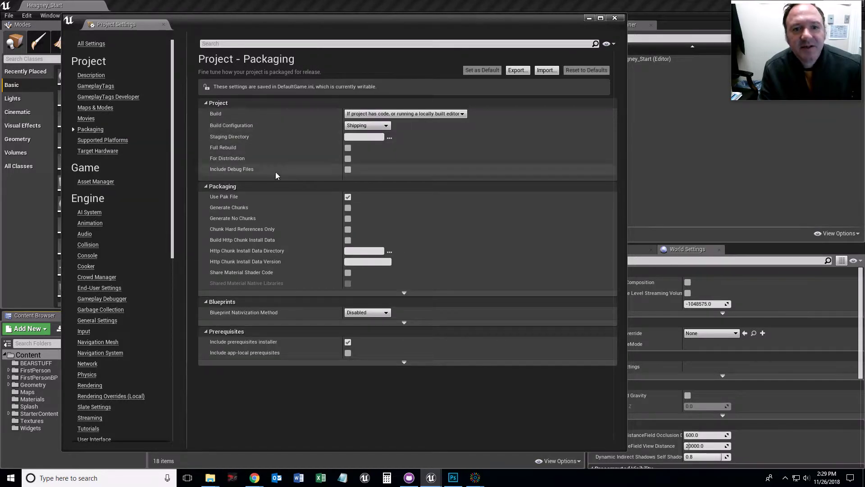
{"action": "left_click", "coordinate": [590, 42]}
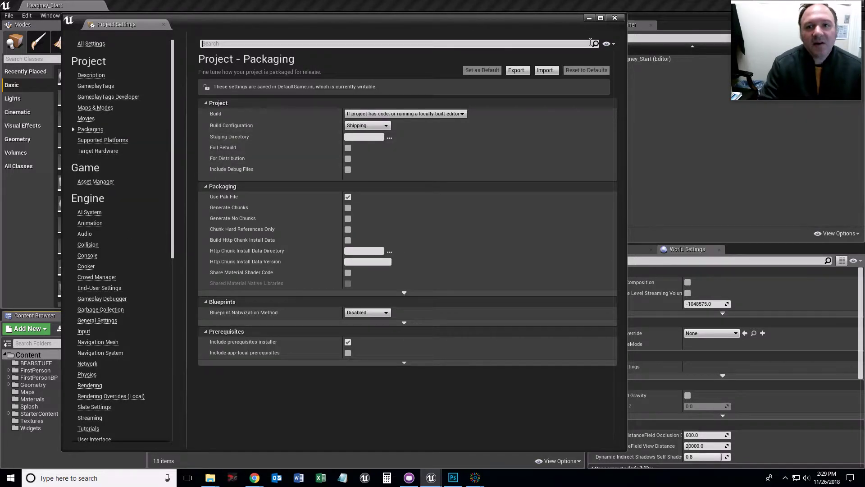
{"action": "left_click", "coordinate": [616, 18]}
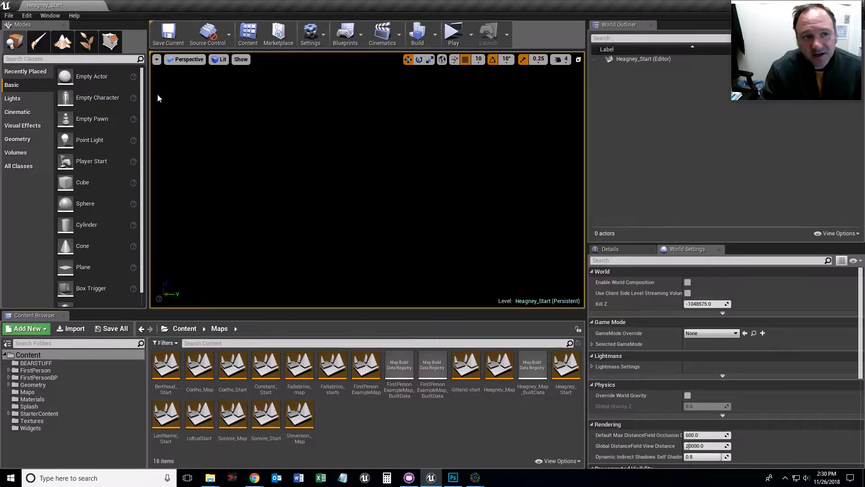
- Choose File > Package Project > Windows > Windows (64-bit)
{"action": "left_click", "coordinate": [9, 16]}
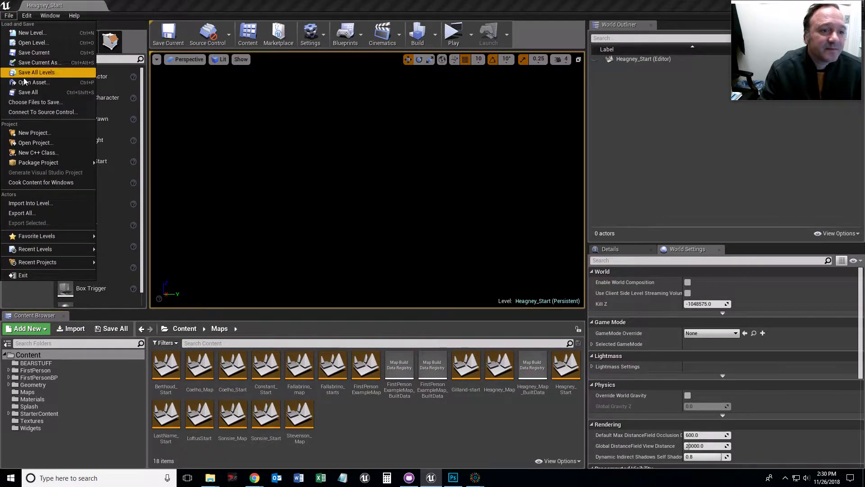
{"action": "mouse_move", "coordinate": [43, 163]}
{"action": "mouse_move", "coordinate": [107, 163]}
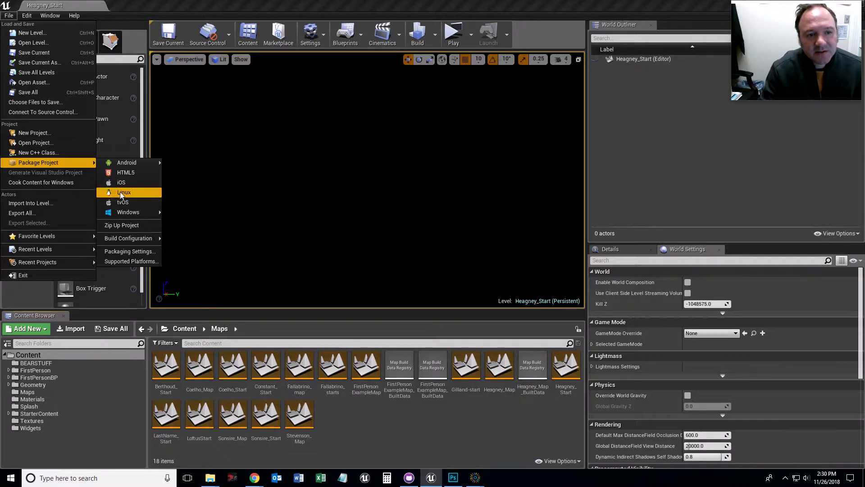
{"action": "mouse_move", "coordinate": [127, 214]}
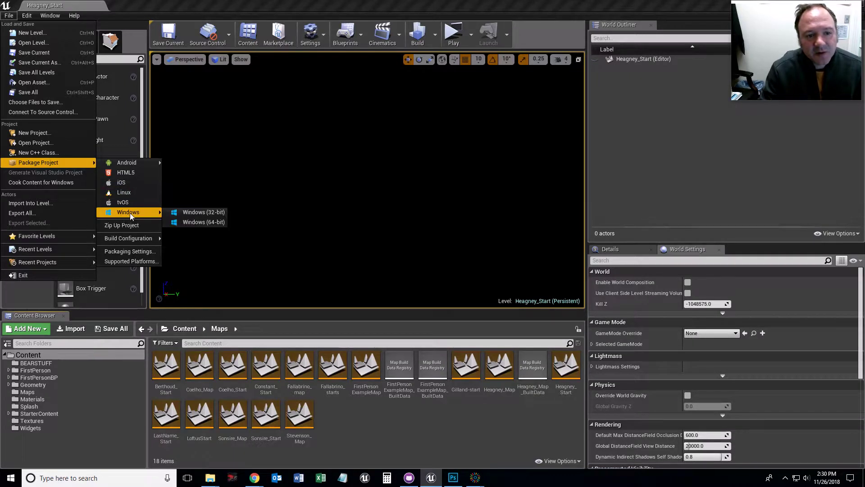
{"action": "left_click", "coordinate": [198, 222]}
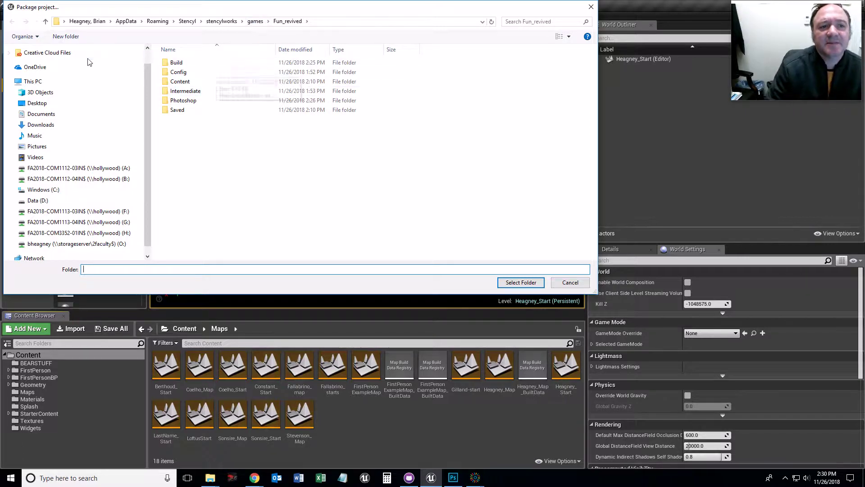
- Create a new 'Package' folder in Fun_revived and select it as the packaging output
{"action": "left_click", "coordinate": [72, 39]}
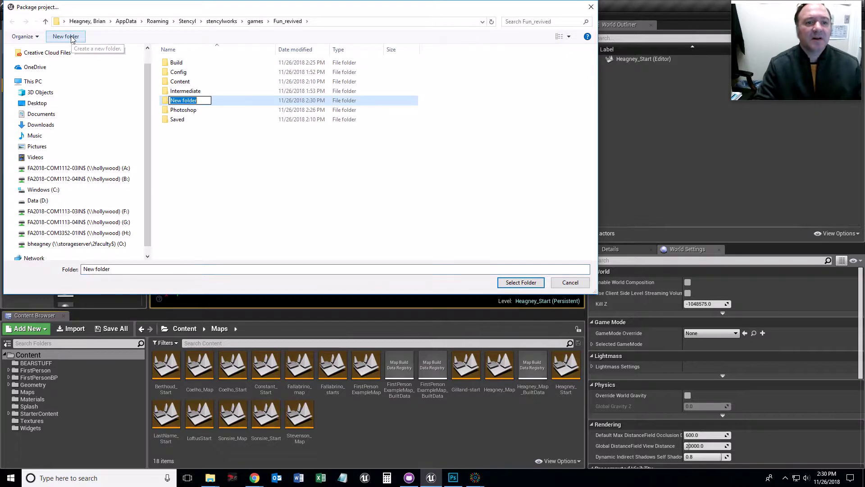
{"action": "type", "text": "Package"}
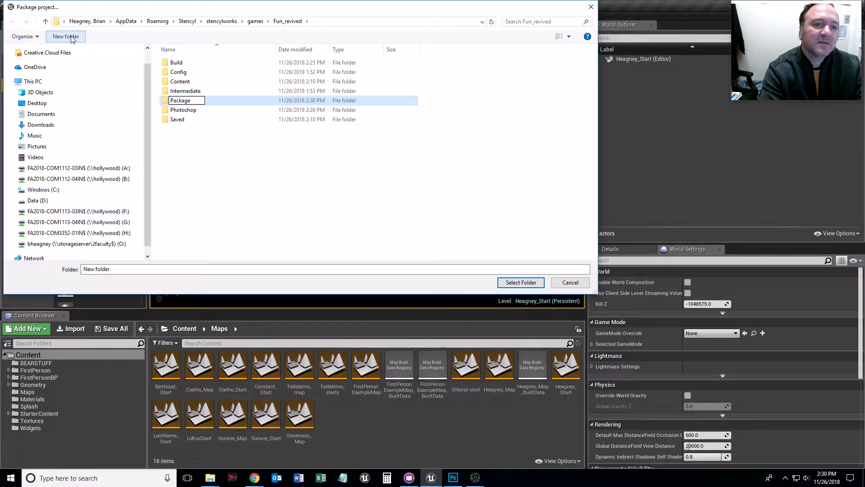
{"action": "key", "text": "Return"}
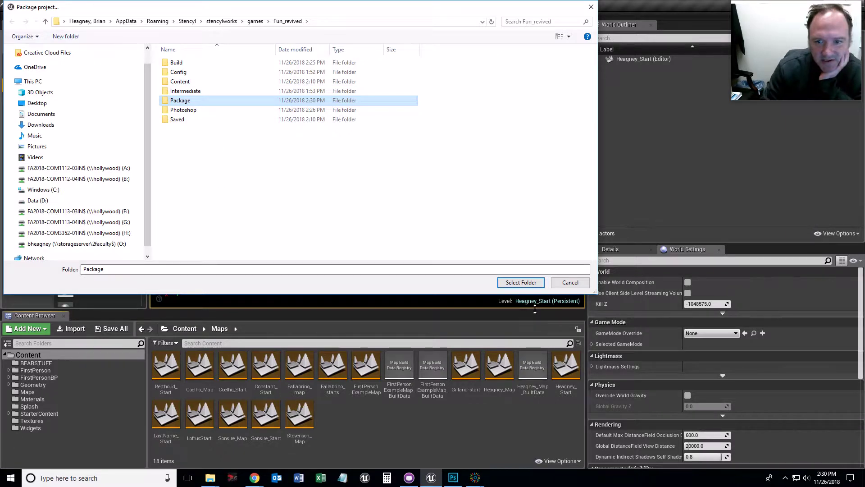
{"action": "left_click", "coordinate": [521, 282]}
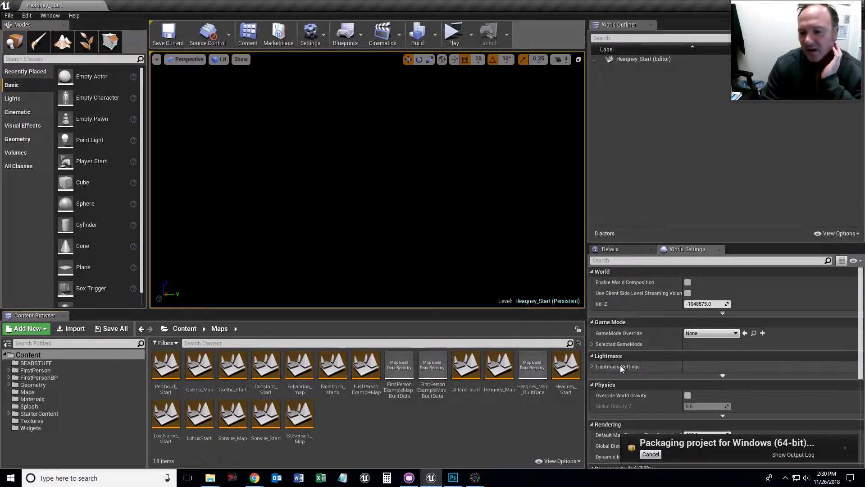
- Show the Output Log from the packaging notification
{"action": "left_click", "coordinate": [800, 456]}
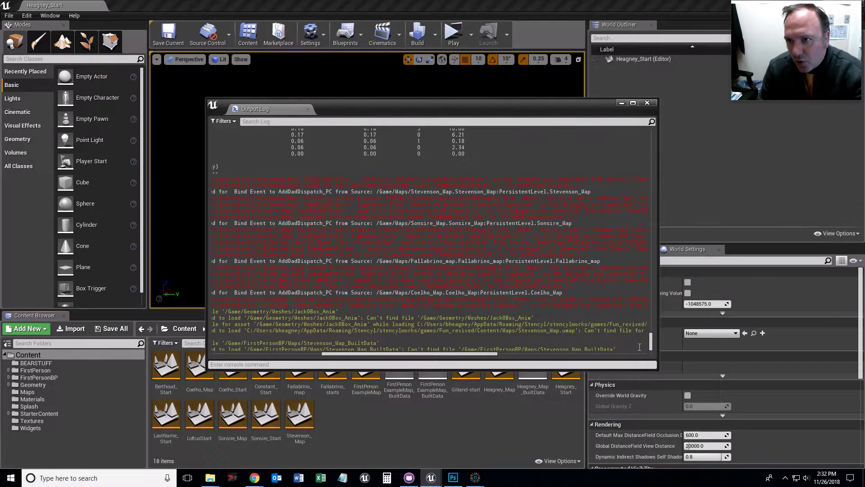
- Resize the Output Log window wider so full error lines are visible
{"action": "left_click_drag", "start_coordinate": [651, 344], "coordinate": [651, 354]}
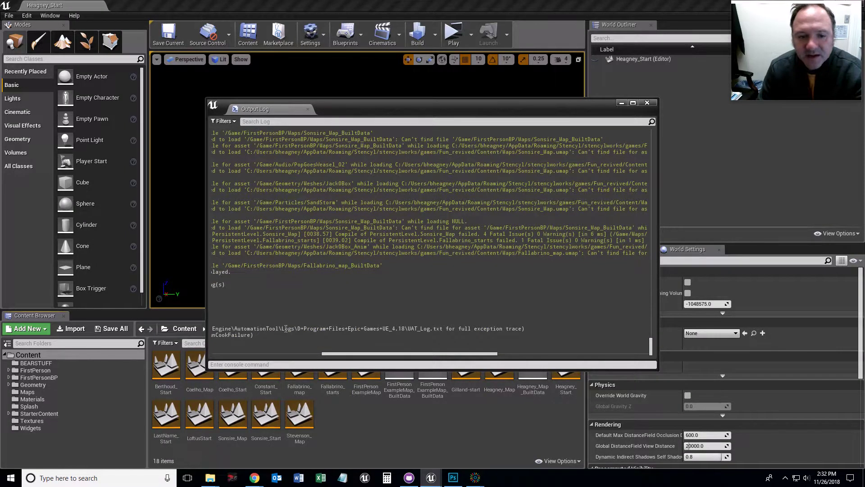
{"action": "left_click_drag", "start_coordinate": [349, 354], "coordinate": [244, 356]}
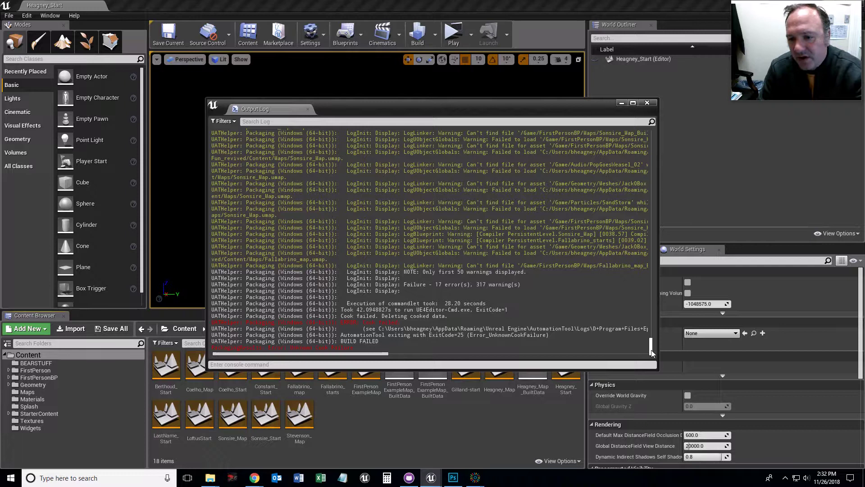
{"action": "left_click_drag", "start_coordinate": [652, 353], "coordinate": [653, 345]}
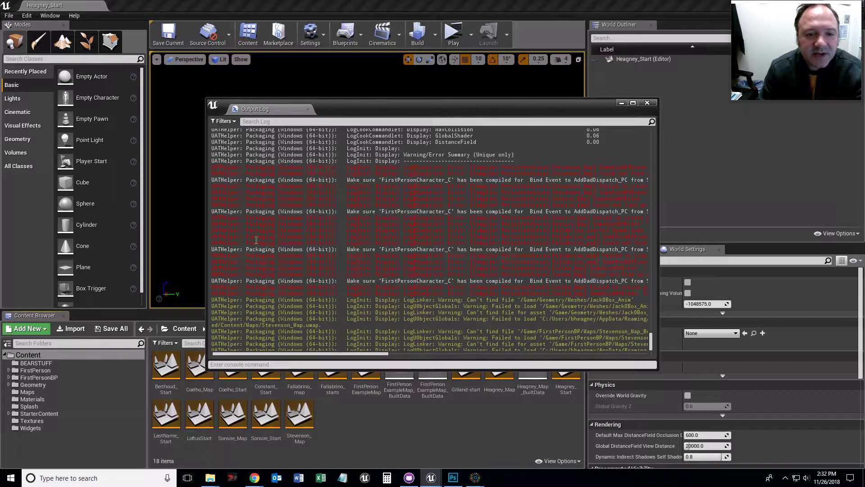
{"action": "left_click_drag", "start_coordinate": [202, 221], "coordinate": [41, 221]}
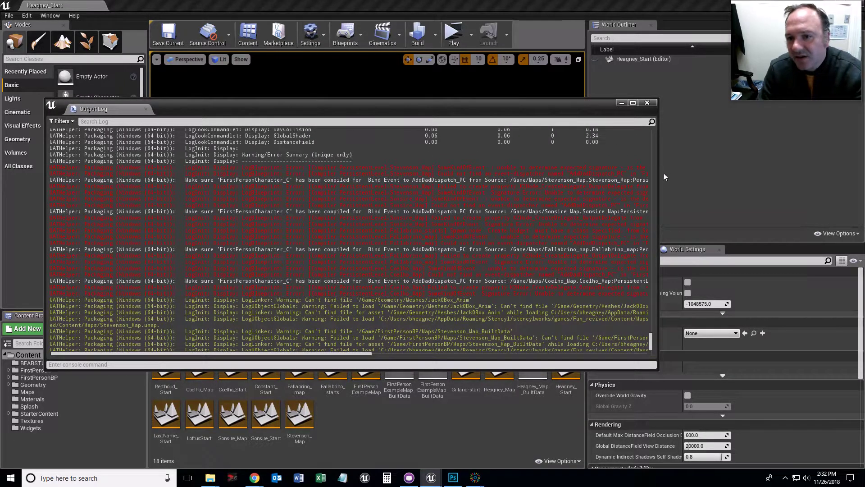
{"action": "left_click_drag", "start_coordinate": [659, 175], "coordinate": [825, 175]}
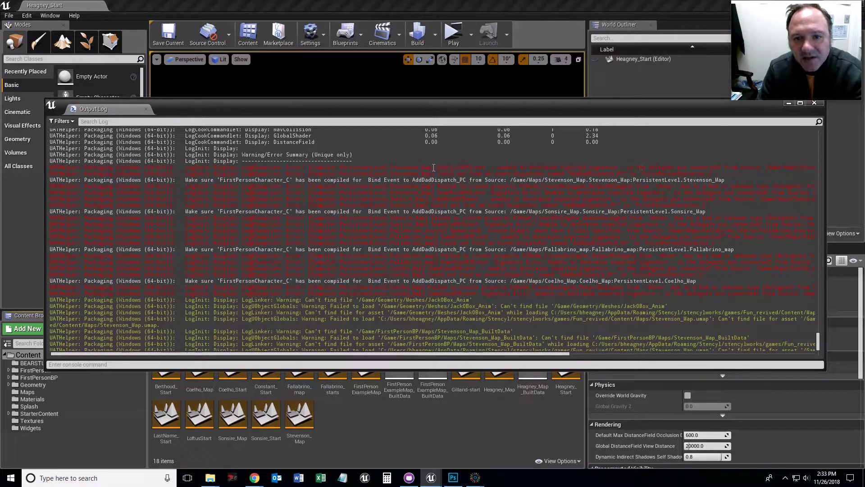
- Highlight the red Bind Event errors for Stevenson_Map and Coelho_Map and scroll horizontally
{"action": "left_click_drag", "start_coordinate": [434, 167], "coordinate": [481, 167]}
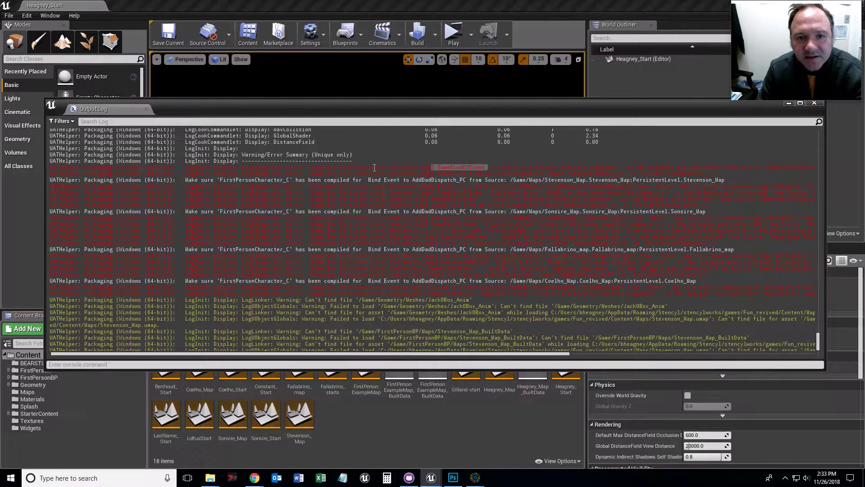
{"action": "left_click_drag", "start_coordinate": [381, 167], "coordinate": [422, 168]}
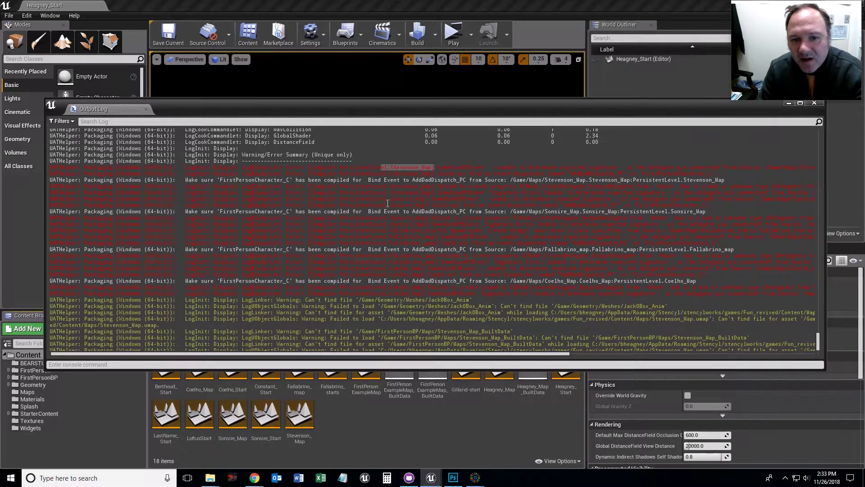
{"action": "left_click_drag", "start_coordinate": [388, 203], "coordinate": [415, 199]}
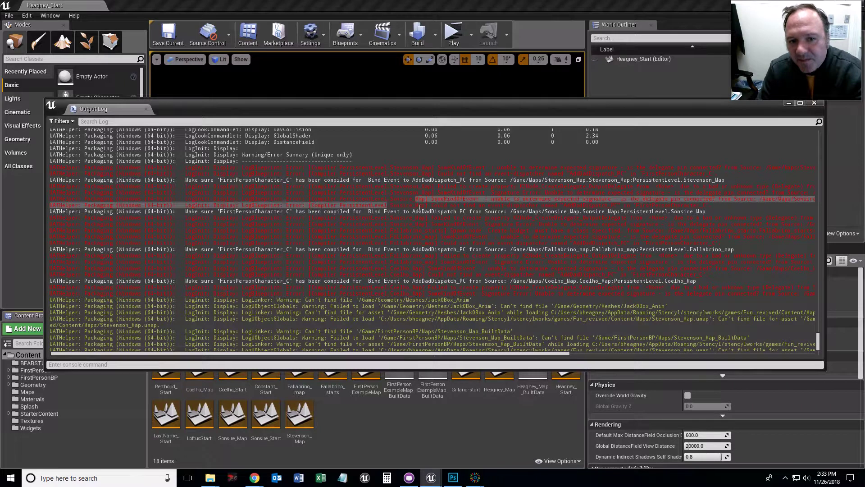
{"action": "left_click", "coordinate": [389, 242]}
{"action": "double_click", "coordinate": [391, 281]}
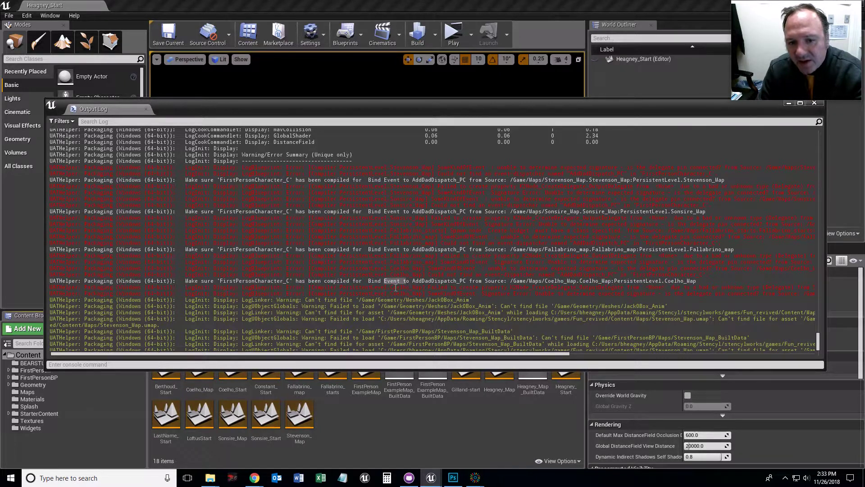
{"action": "left_click_drag", "start_coordinate": [397, 268], "coordinate": [412, 268]}
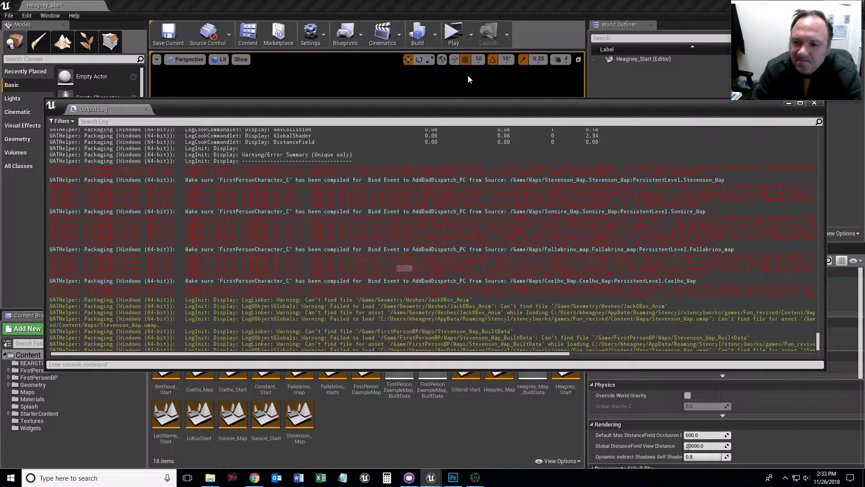
{"action": "left_click", "coordinate": [458, 357]}
{"action": "left_click_drag", "start_coordinate": [458, 357], "coordinate": [655, 366]}
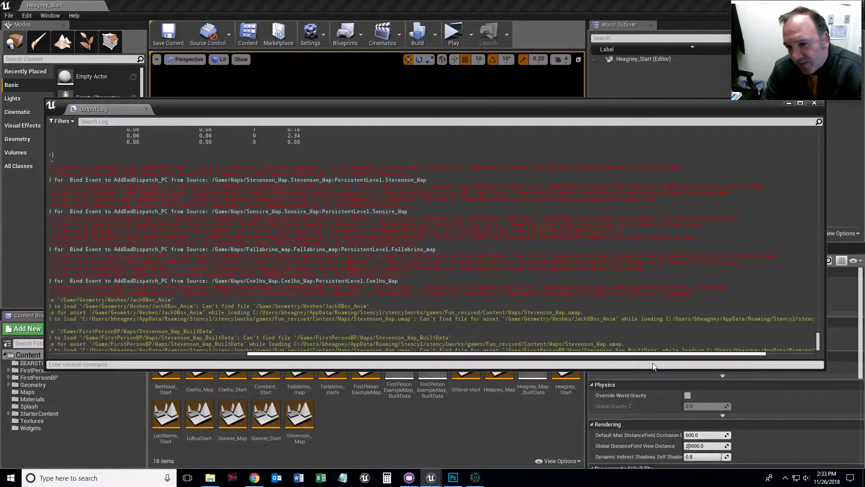
{"action": "left_click_drag", "start_coordinate": [654, 366], "coordinate": [629, 367]}
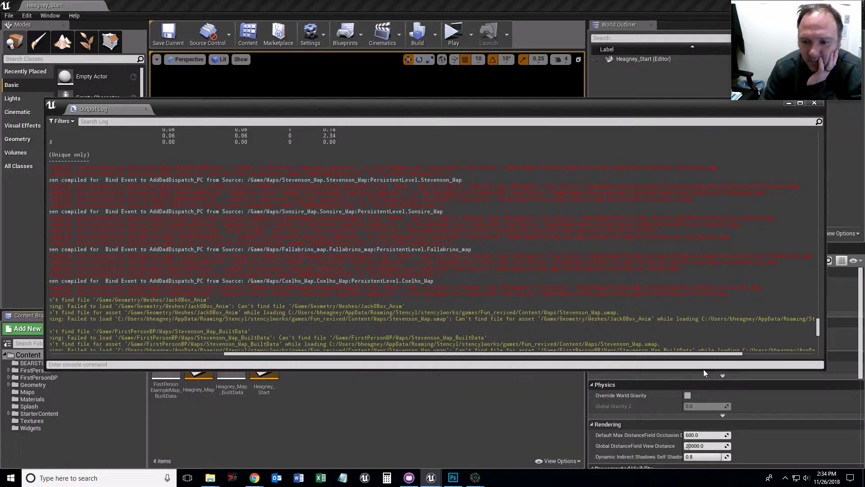
- Hide the Output Log and start packaging again for Windows (64-bit)
{"action": "left_click_drag", "start_coordinate": [310, 106], "coordinate": [321, 143]}
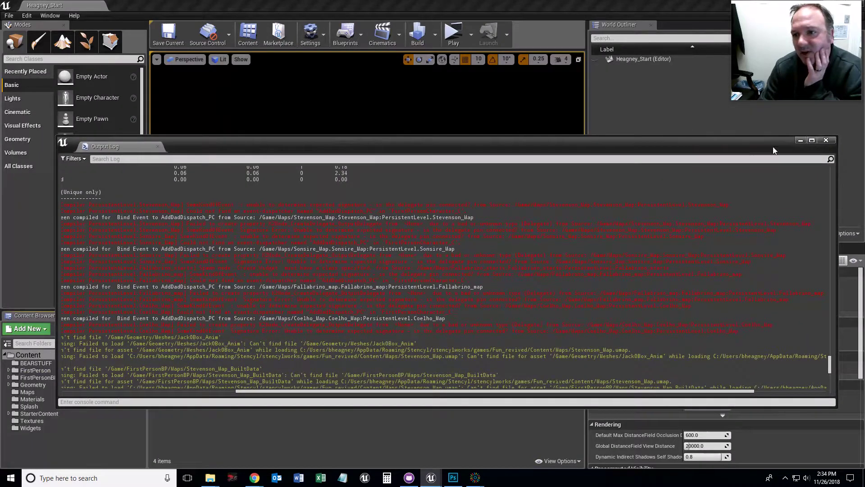
{"action": "left_click", "coordinate": [801, 141]}
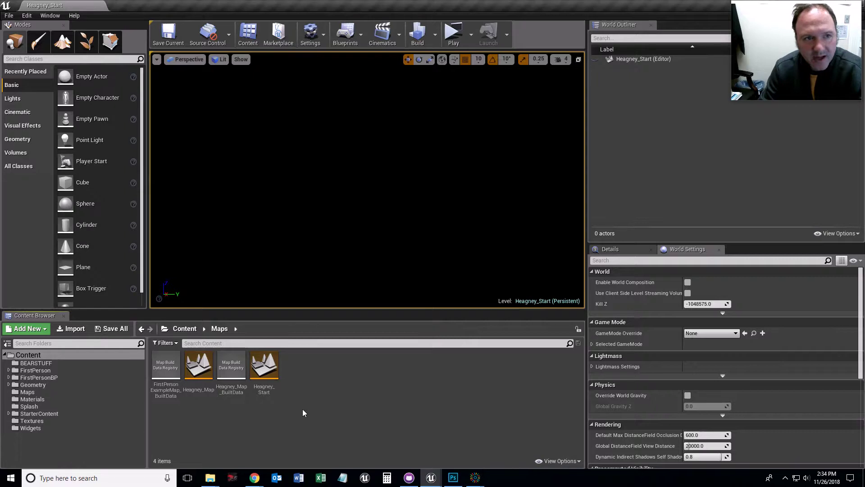
{"action": "left_click", "coordinate": [8, 15]}
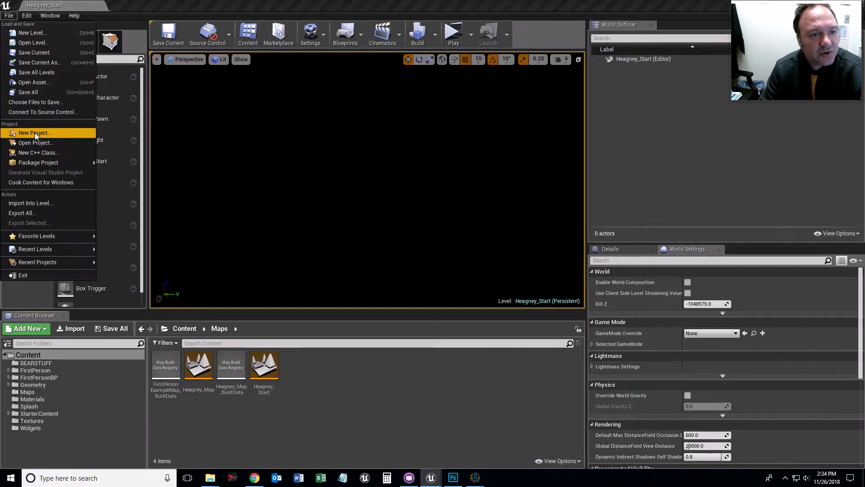
{"action": "mouse_move", "coordinate": [46, 163]}
{"action": "mouse_move", "coordinate": [135, 212]}
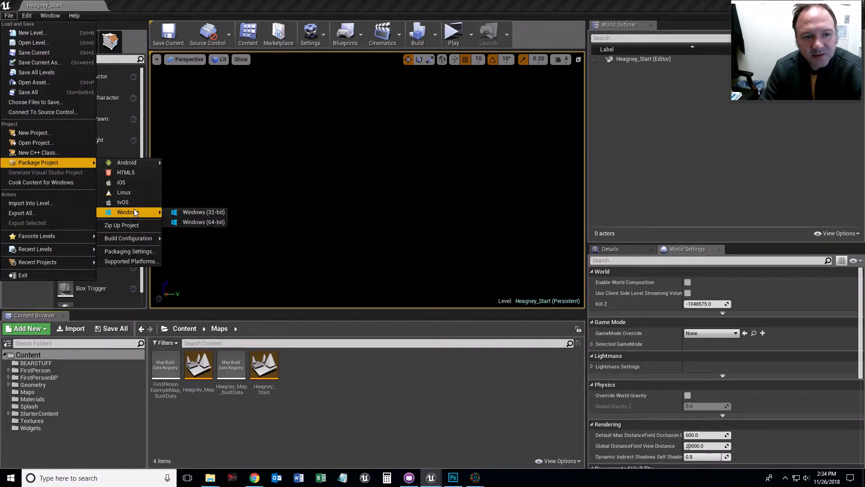
{"action": "left_click", "coordinate": [180, 223]}
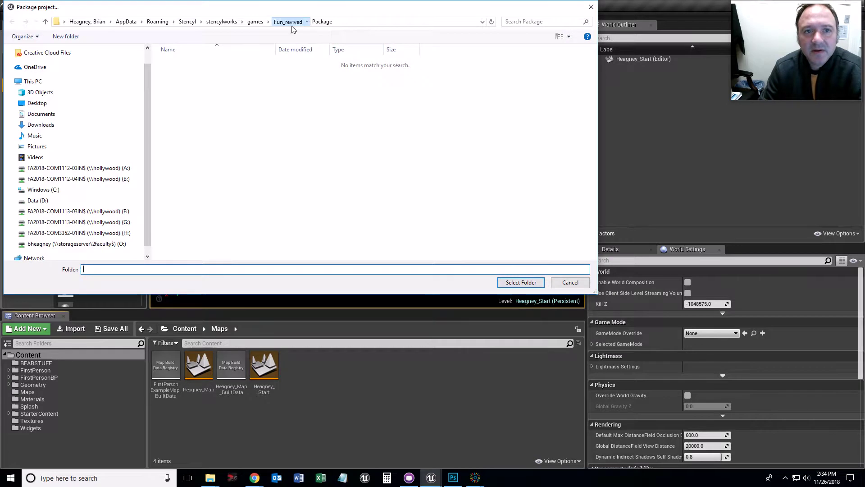
- Select Fun_revived/Package as the output folder and show the packaging log
{"action": "left_click", "coordinate": [291, 24]}
{"action": "left_click", "coordinate": [181, 100]}
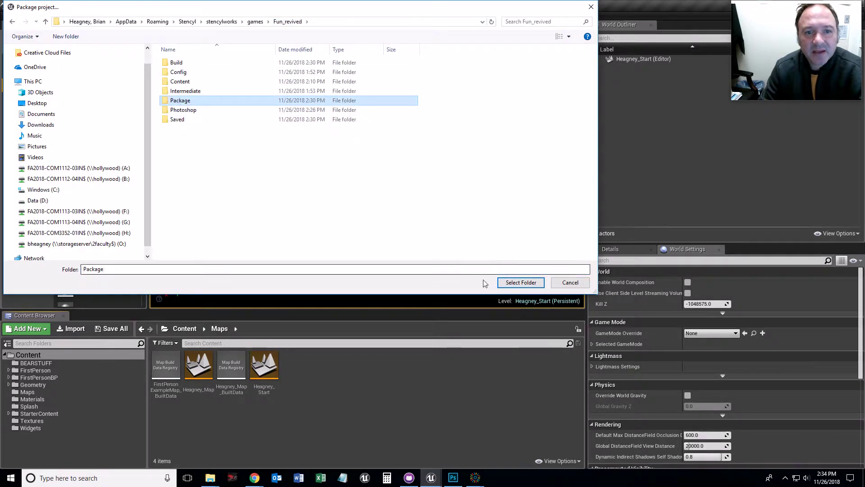
{"action": "left_click", "coordinate": [521, 282]}
{"action": "left_click", "coordinate": [794, 454]}
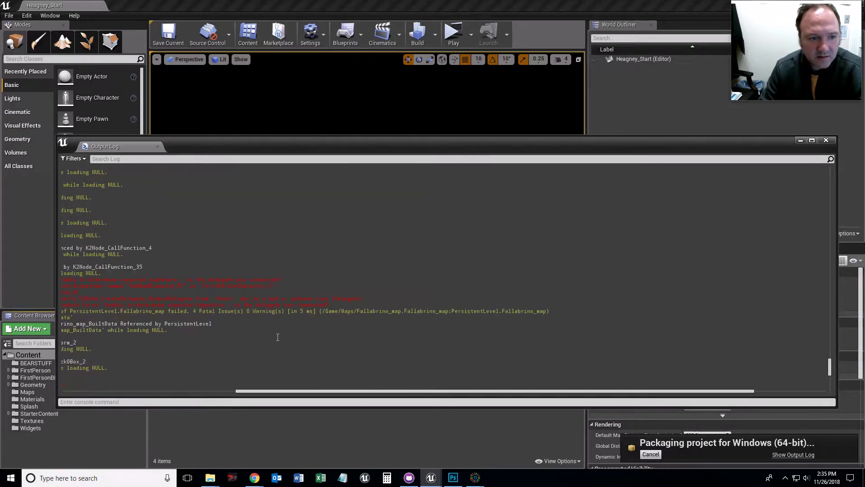
- Scroll the log to confirm BUILD SUCCESSFUL and highlight the PaCarrot missing-file warnings
{"action": "left_click_drag", "start_coordinate": [318, 391], "coordinate": [144, 403]}
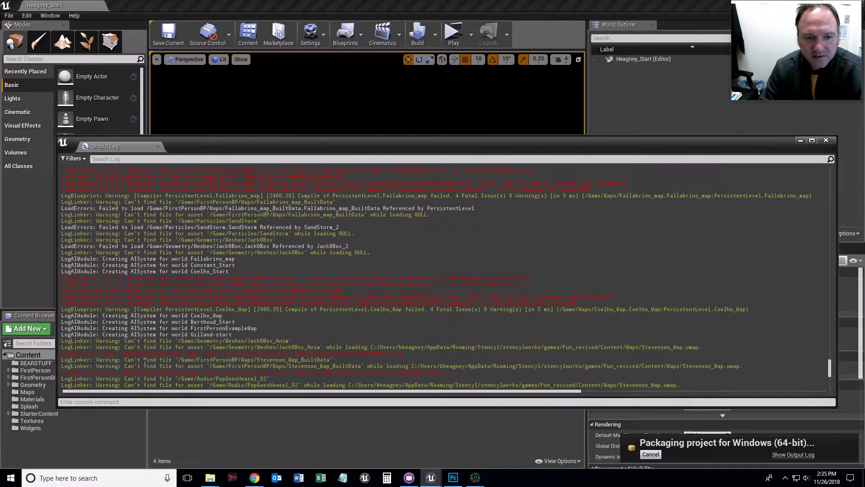
{"action": "left_click_drag", "start_coordinate": [829, 372], "coordinate": [829, 402]}
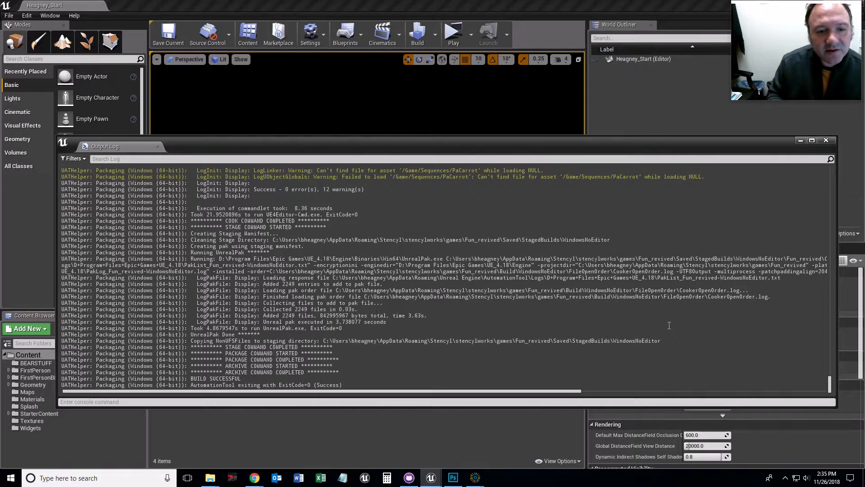
{"action": "scroll", "coordinate": [324, 227], "scroll_direction": "up", "scroll_amount": 5}
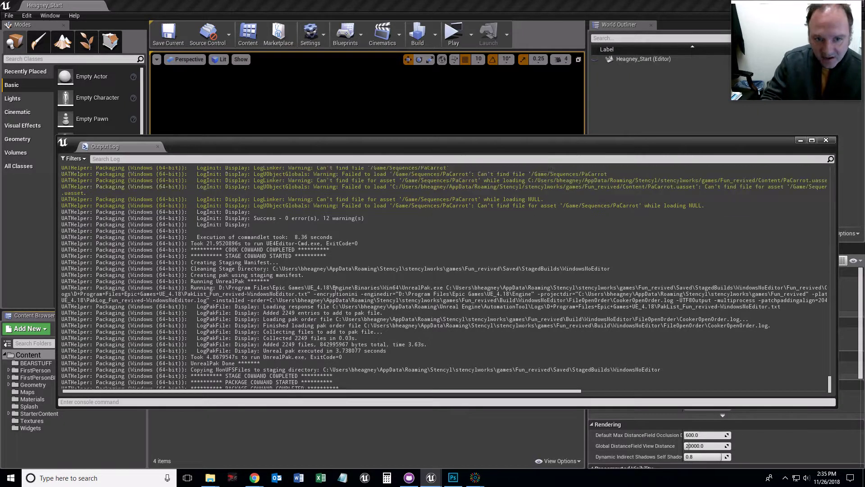
{"action": "scroll", "coordinate": [419, 266], "scroll_direction": "up", "scroll_amount": 2}
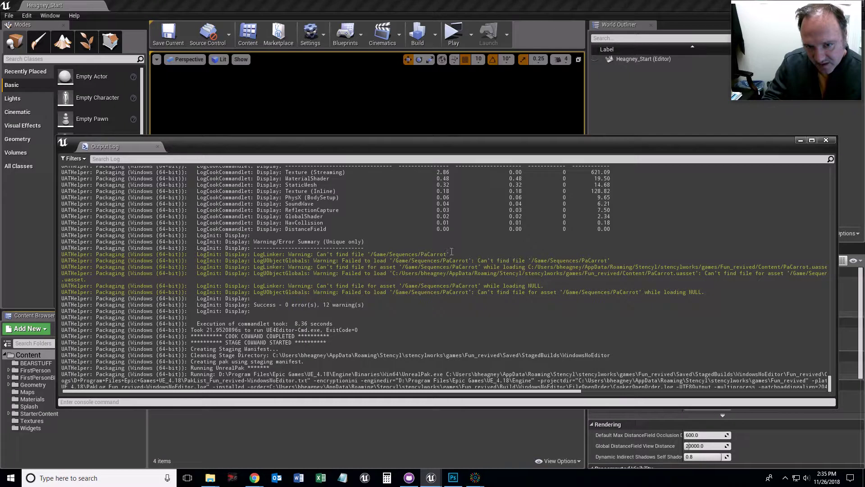
{"action": "left_click_drag", "start_coordinate": [449, 254], "coordinate": [130, 253]}
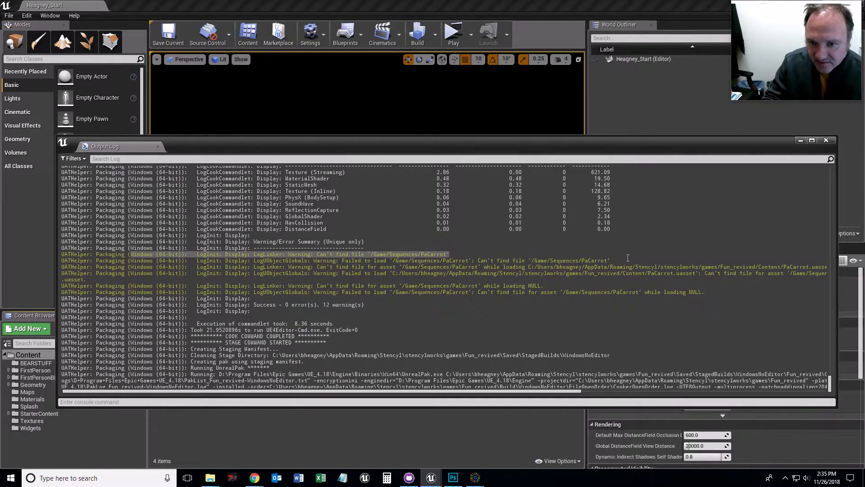
{"action": "left_click_drag", "start_coordinate": [627, 259], "coordinate": [437, 260]}
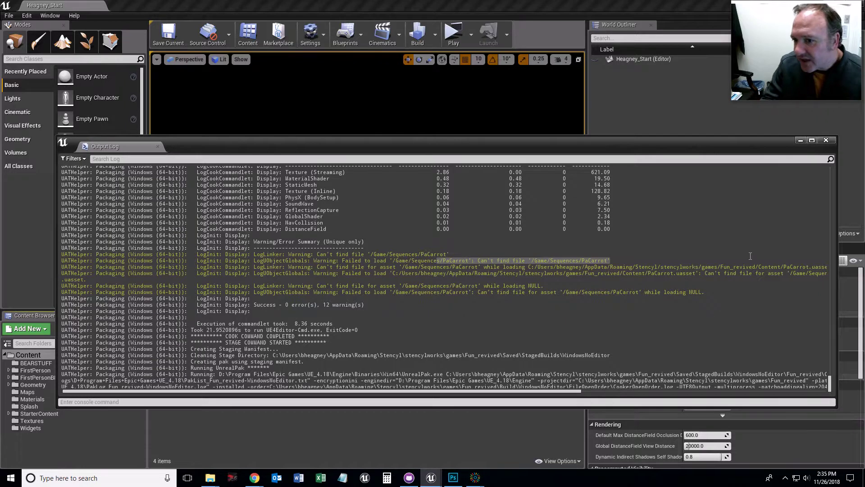
{"action": "mouse_move", "coordinate": [338, 285]}
{"action": "left_mouse_down"}
{"action": "mouse_move", "coordinate": [631, 261]}
{"action": "mouse_move", "coordinate": [653, 271]}
{"action": "mouse_move", "coordinate": [338, 286]}
{"action": "left_mouse_up"}
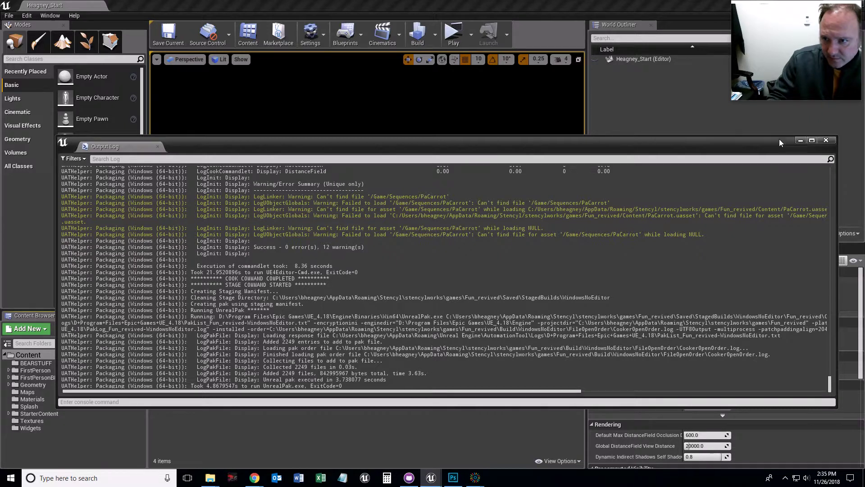
- Hide the Output Log and minimize the Unreal Editor, browser and GitHub Desktop
{"action": "left_click", "coordinate": [800, 141]}
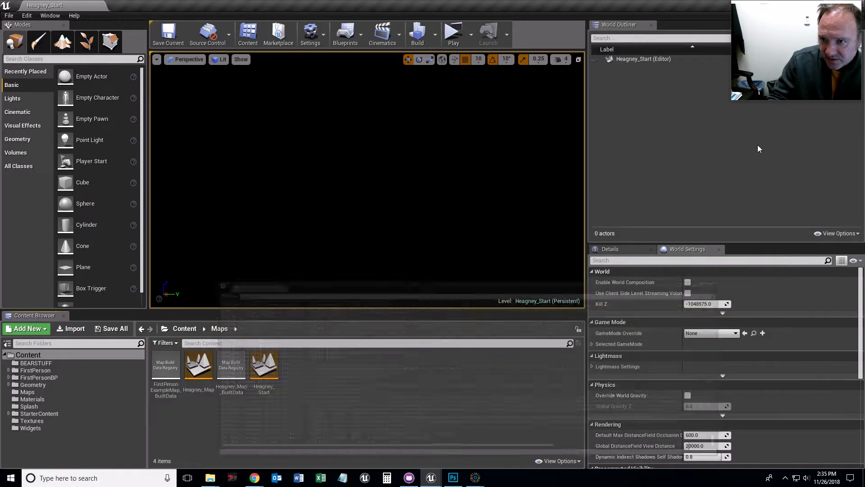
{"action": "double_click", "coordinate": [691, 6]}
{"action": "left_click", "coordinate": [669, 18]}
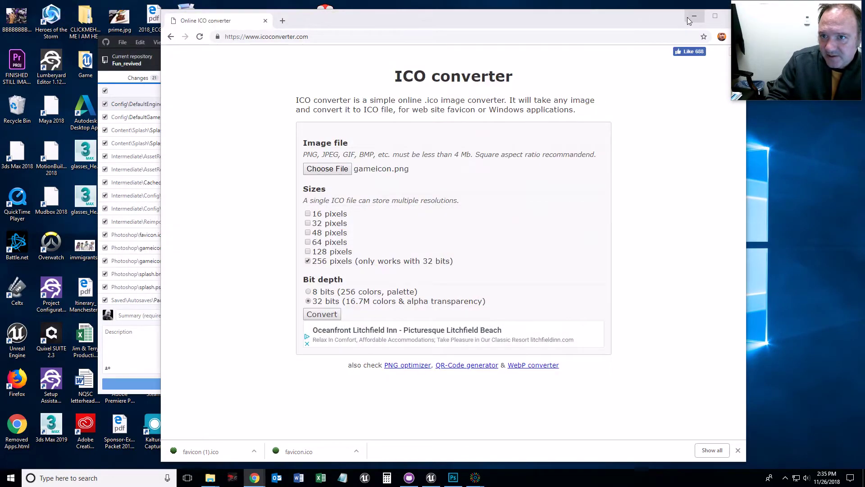
{"action": "left_click", "coordinate": [689, 17]}
{"action": "left_click", "coordinate": [580, 45]}
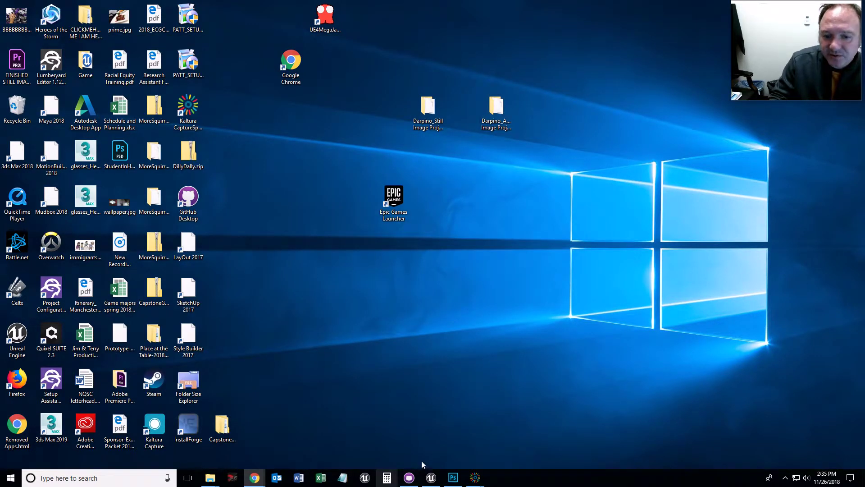
- In the Fun_revived Explorer window, open Package > WindowsNoEditor and launch Fun_revived.exe
{"action": "left_click", "coordinate": [211, 480]}
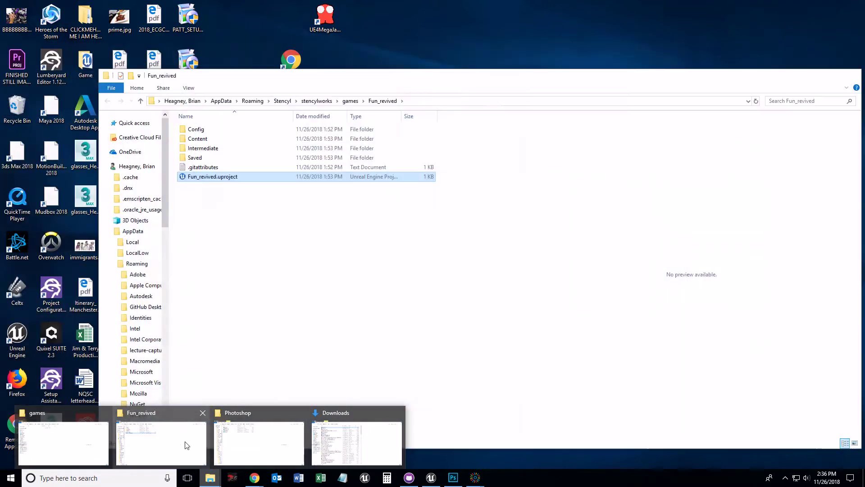
{"action": "left_click", "coordinate": [187, 446]}
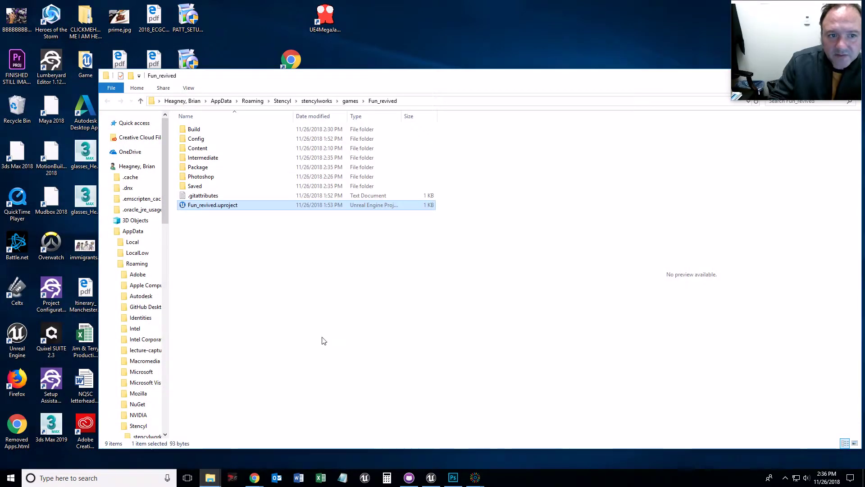
{"action": "double_click", "coordinate": [206, 169]}
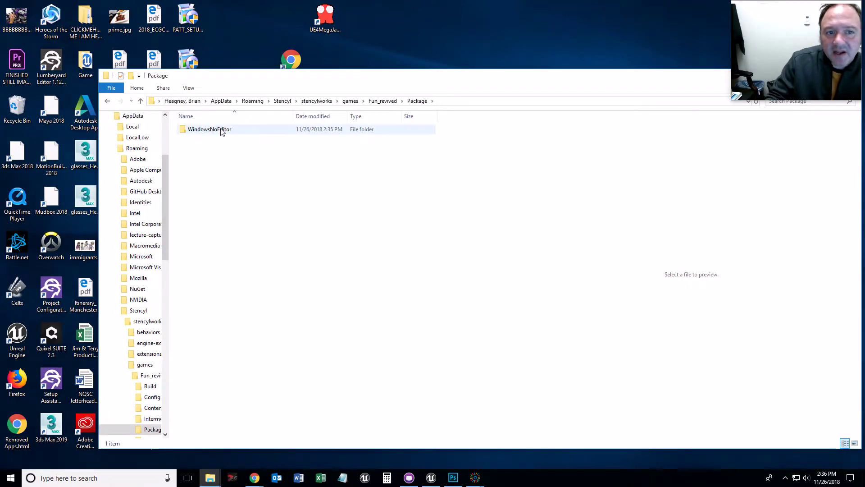
{"action": "double_click", "coordinate": [222, 131]}
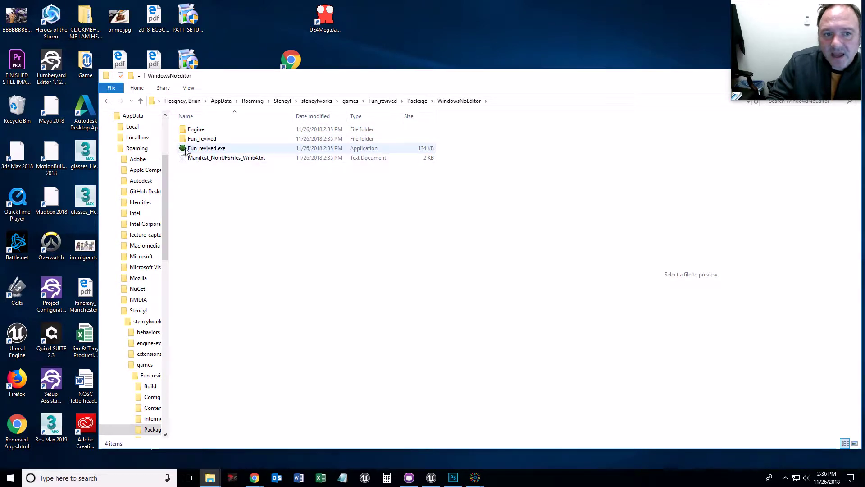
{"action": "left_click", "coordinate": [186, 151]}
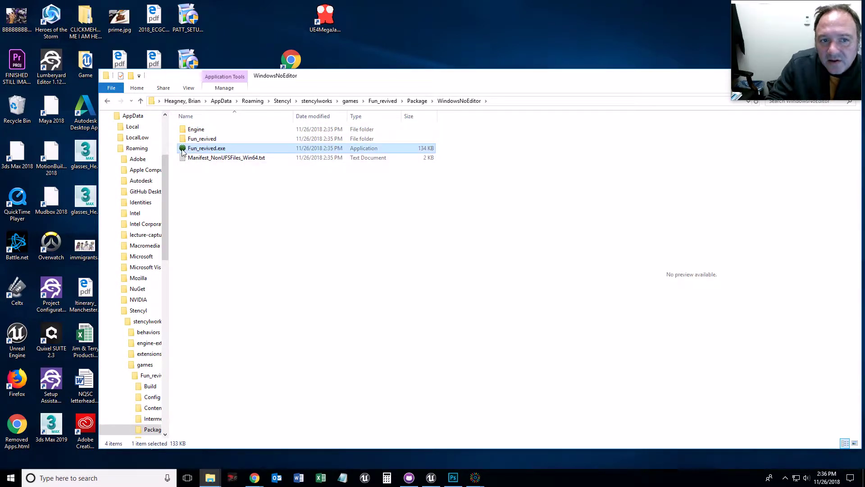
{"action": "double_click", "coordinate": [207, 149]}
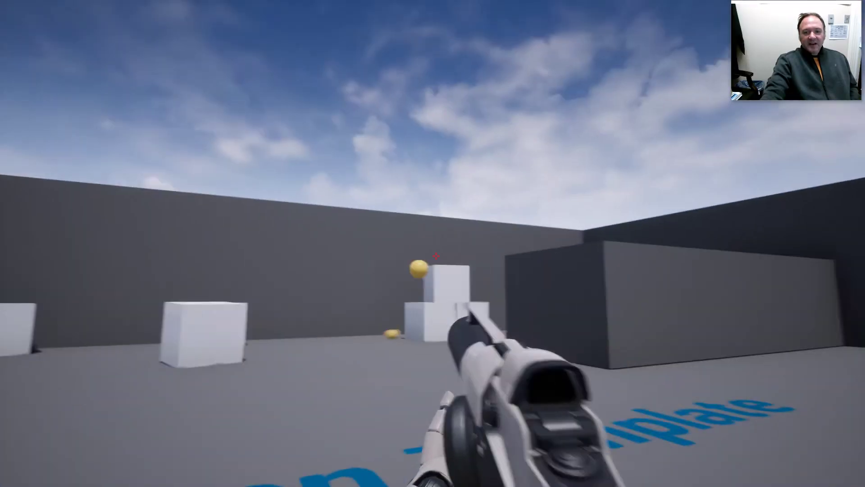
{"action": "left_click", "coordinate": [436, 256]}
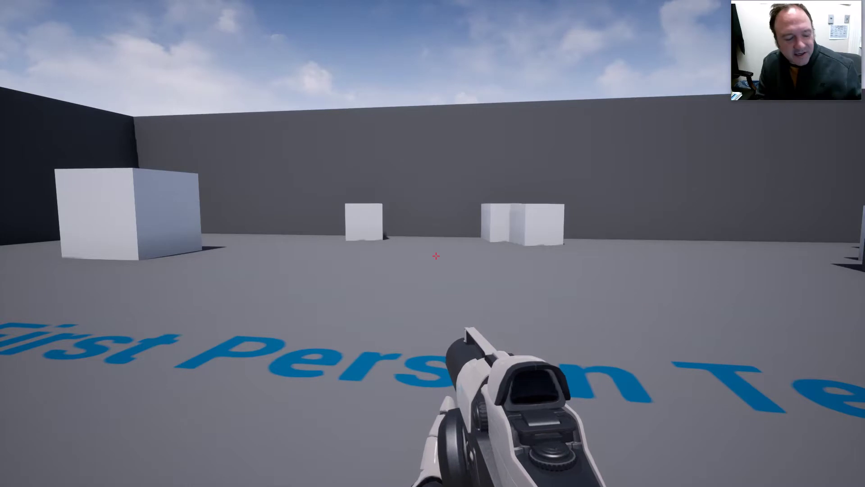
- Walk toward the white box, fire projectiles at it, then bring up the Alt+Tab switcher
{"action": "key", "text": "w"}
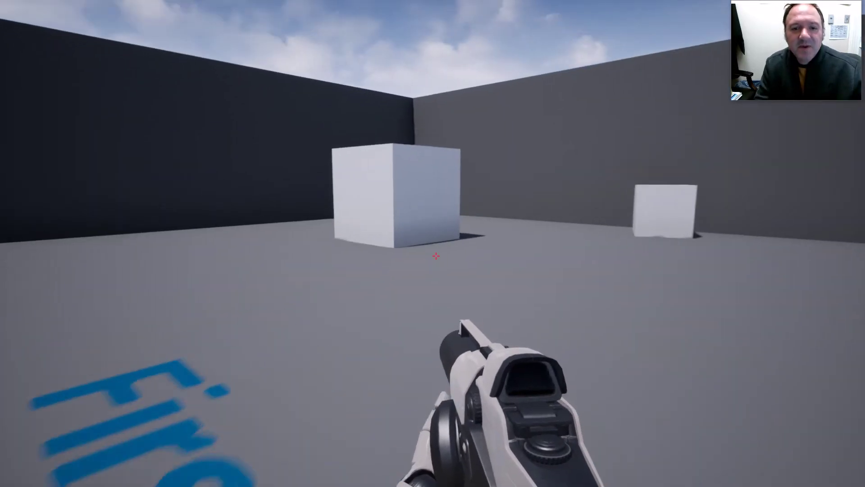
{"action": "left_click", "coordinate": [436, 256]}
{"action": "key", "text": "s"}
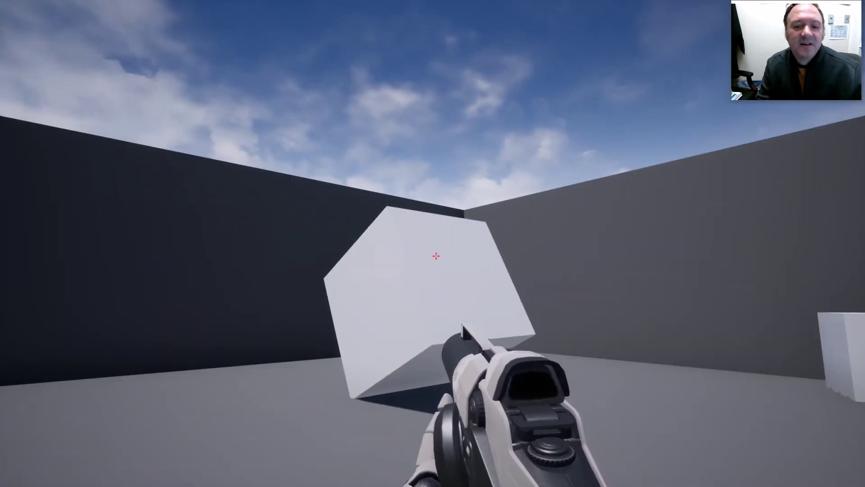
{"action": "left_click", "coordinate": [436, 256]}
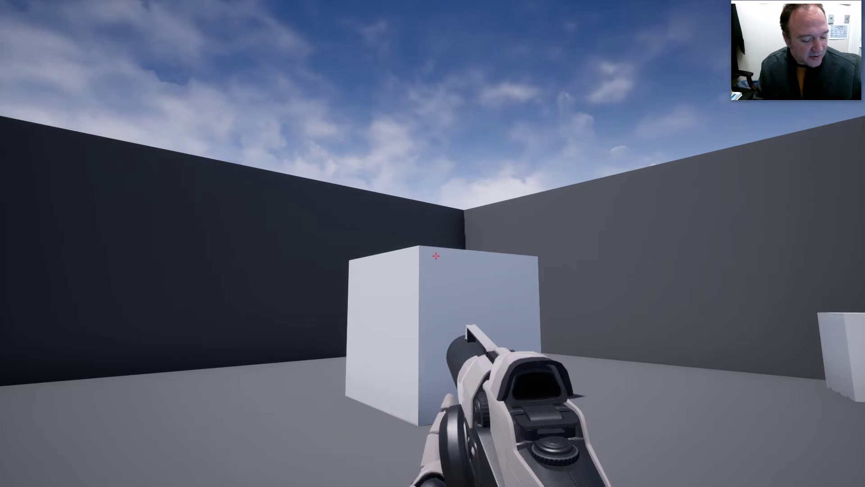
{"action": "key", "text": "alt+Tab"}
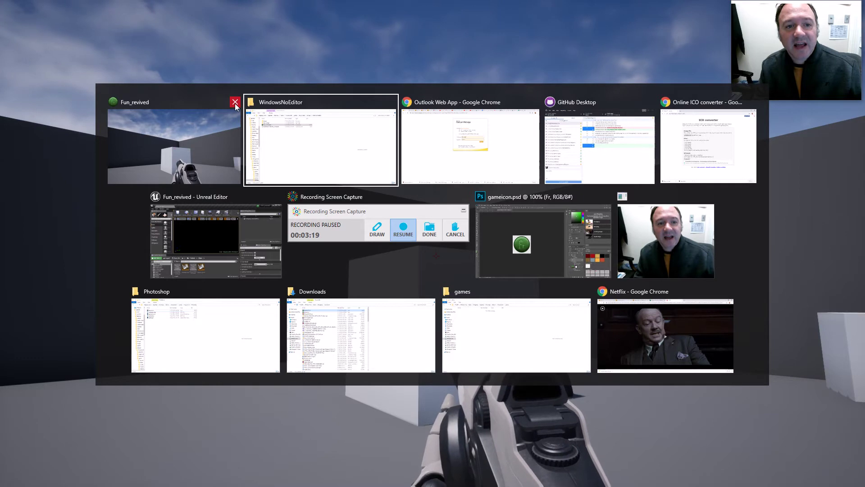
- Close the running Fun_revived game and reposition the WindowsNoEditor Explorer window
{"action": "left_click", "coordinate": [235, 103]}
{"action": "left_click", "coordinate": [235, 106]}
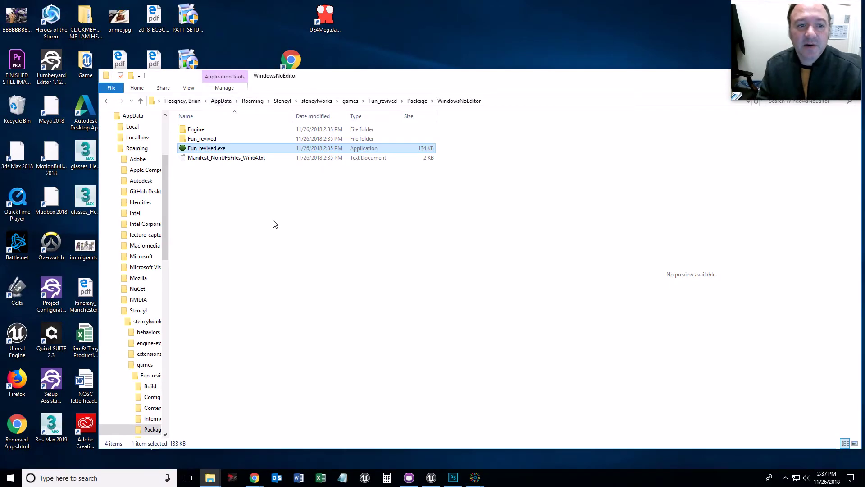
{"action": "left_click", "coordinate": [263, 209]}
{"action": "left_click_drag", "start_coordinate": [554, 73], "coordinate": [672, 74]}
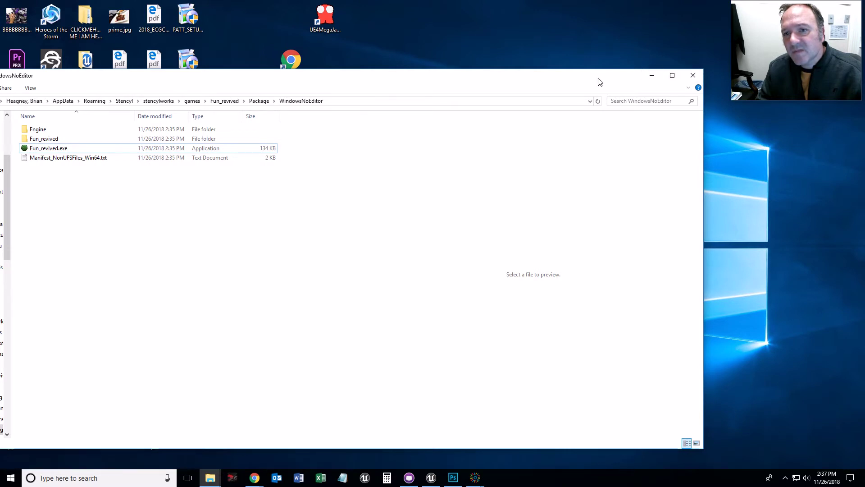
{"action": "left_click_drag", "start_coordinate": [610, 81], "coordinate": [628, 81]}
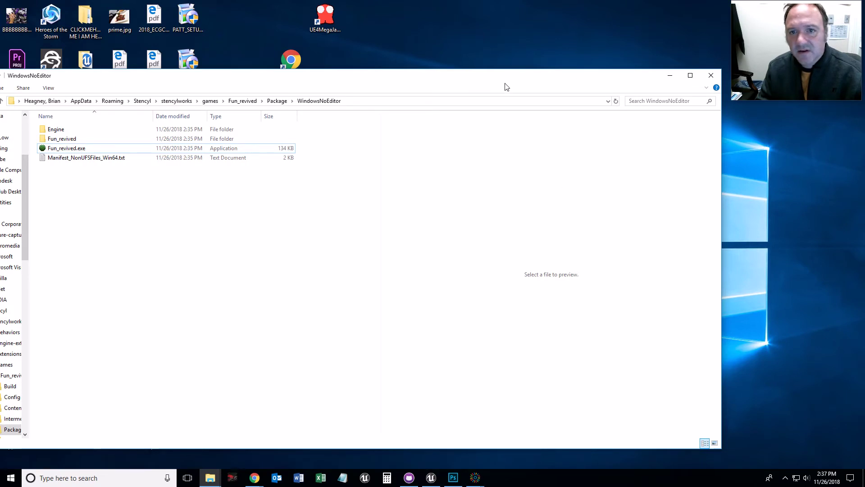
{"action": "left_click_drag", "start_coordinate": [505, 80], "coordinate": [628, 65]}
- Go up to Package, reopen WindowsNoEditor and select the Fun_revived folder and Fun_revived.exe
{"action": "left_click", "coordinate": [399, 87]}
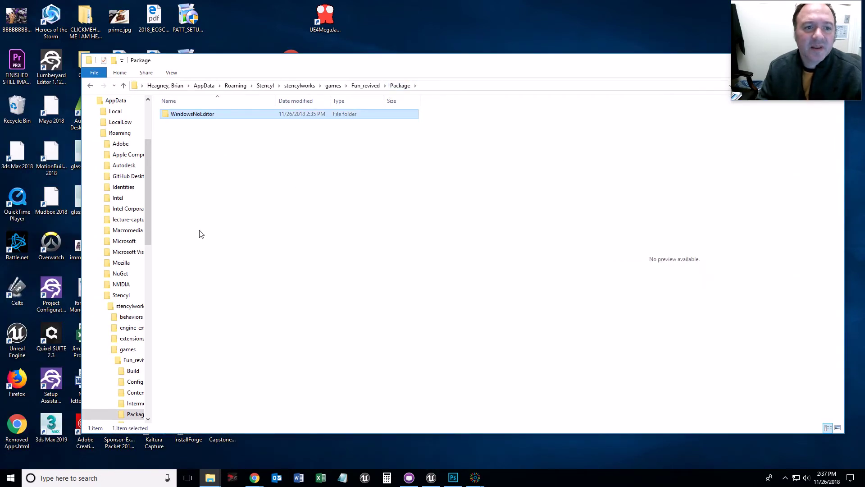
{"action": "double_click", "coordinate": [183, 116]}
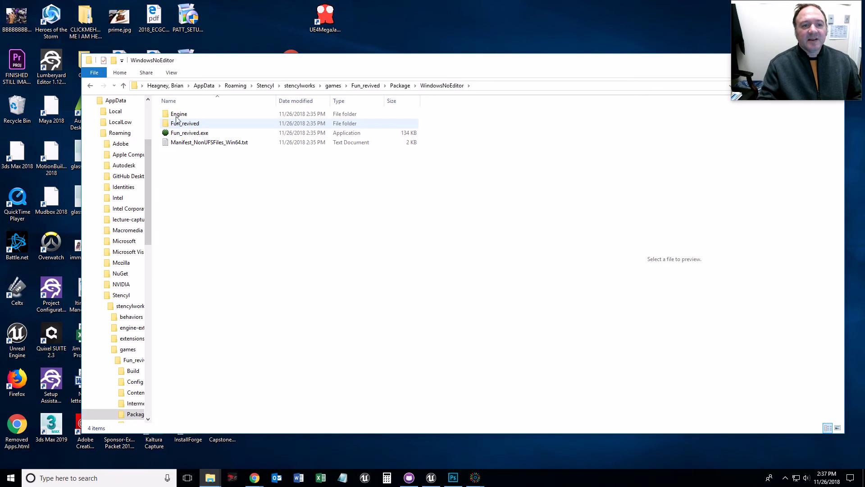
{"action": "left_click", "coordinate": [178, 125]}
{"action": "left_click", "coordinate": [179, 132]}
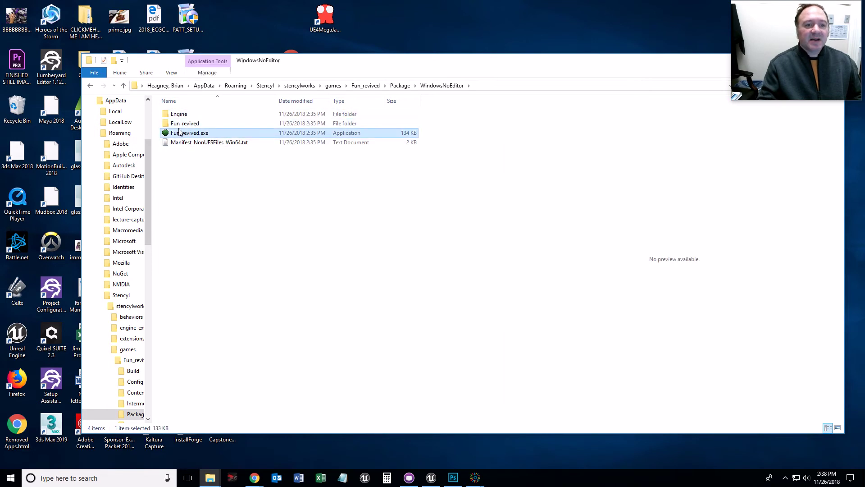
{"action": "left_click", "coordinate": [178, 124]}
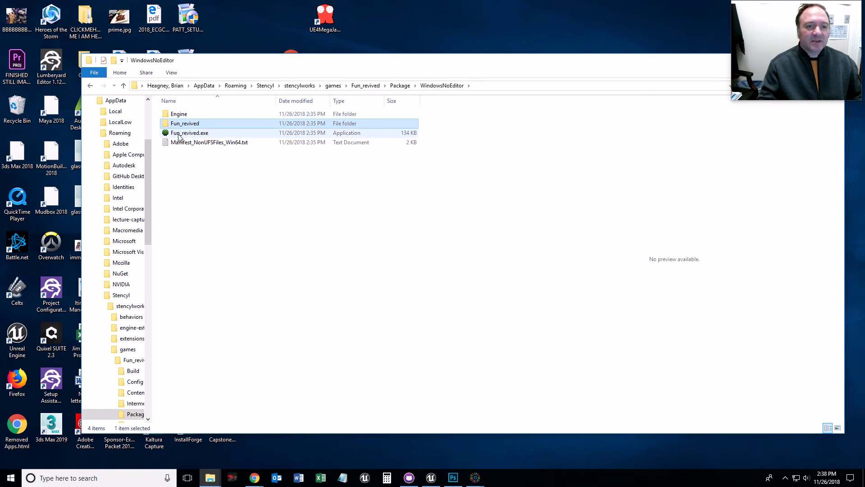
{"action": "left_click", "coordinate": [179, 133]}
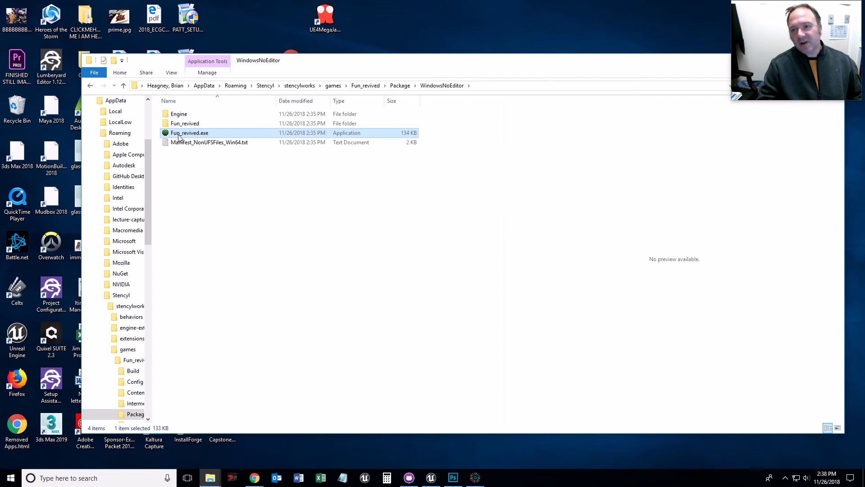
- Close File Explorer and bring up the screen recorder from the taskbar
{"action": "left_click_drag", "start_coordinate": [479, 64], "coordinate": [355, 66]}
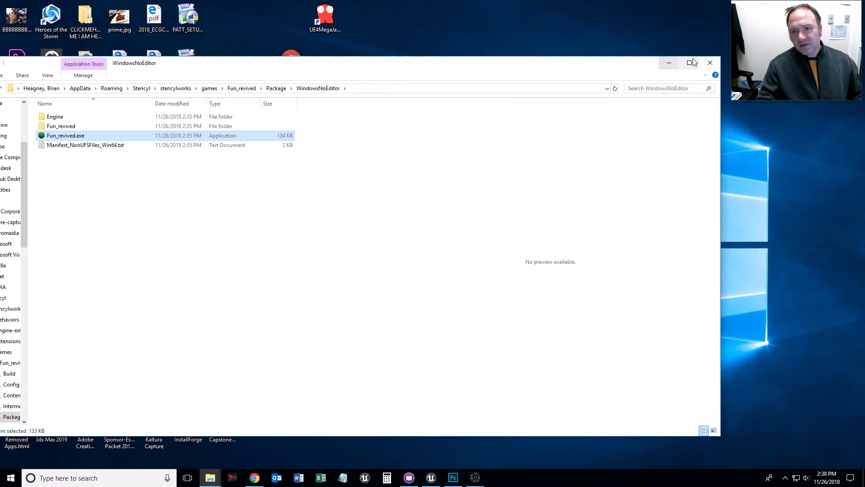
{"action": "left_click", "coordinate": [704, 62]}
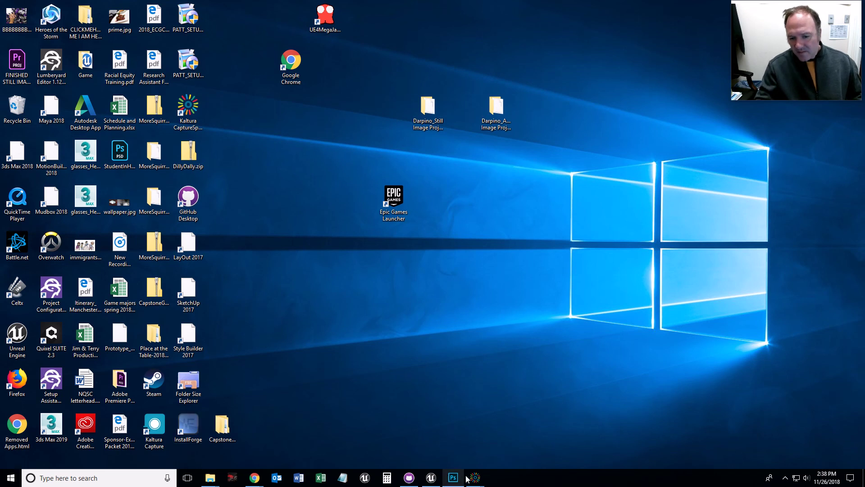
{"action": "mouse_move", "coordinate": [473, 481]}
{"action": "left_click", "coordinate": [500, 435]}
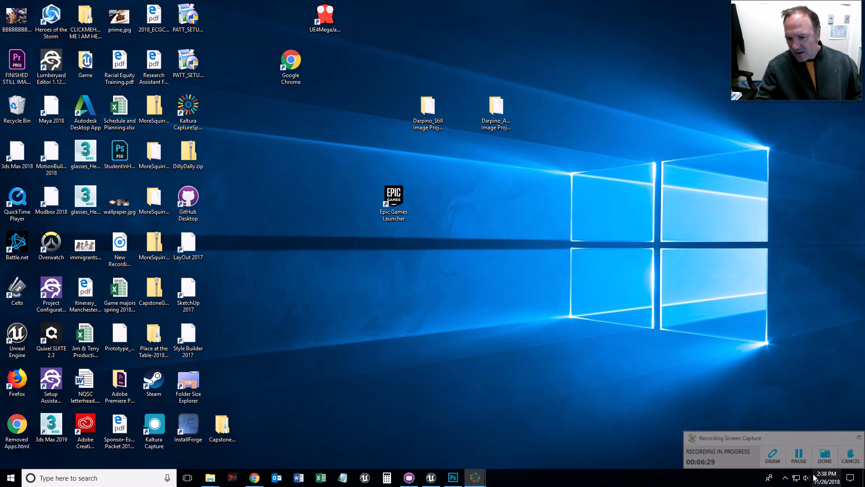